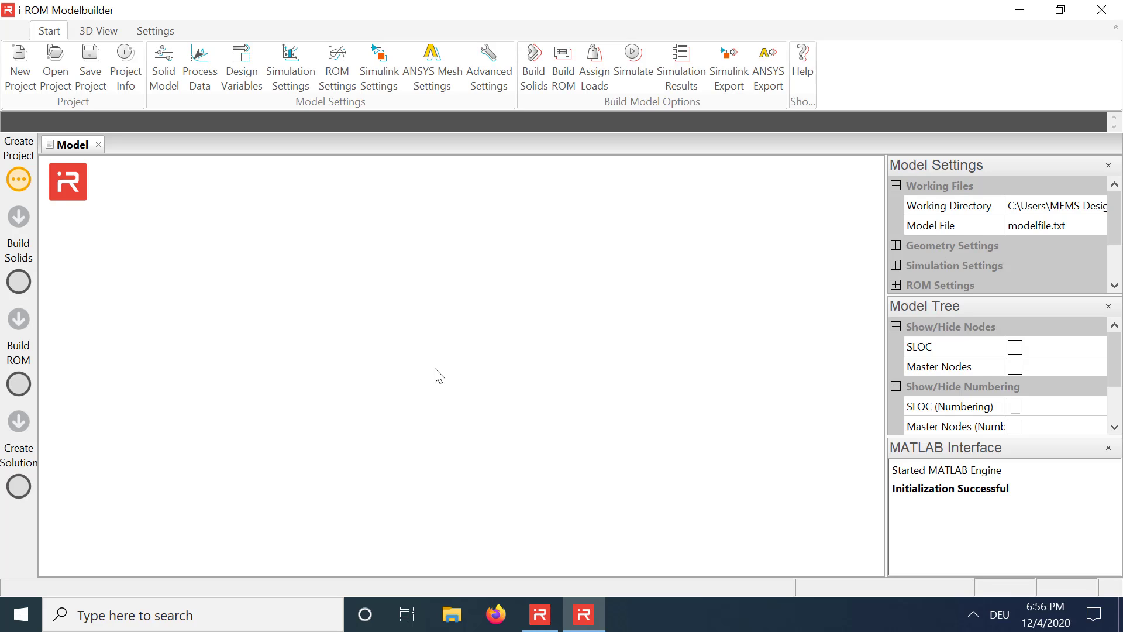
# Open the Accelerometer.iromproj project from the Accelerometer folder.
pyautogui.click(55, 70)
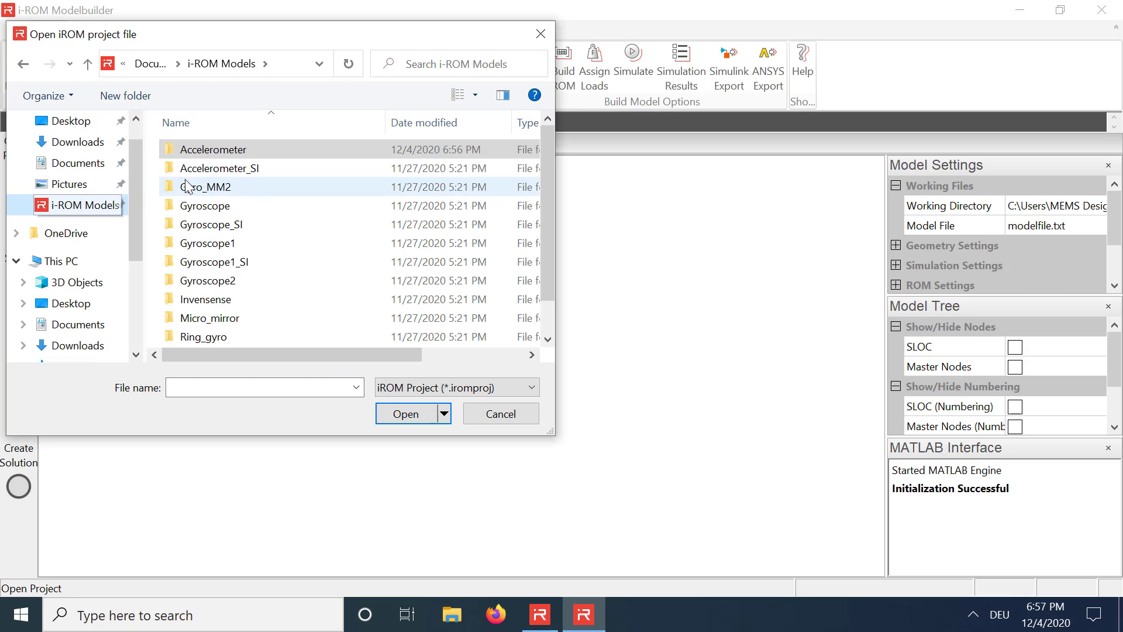
pyautogui.doubleClick(210, 149)
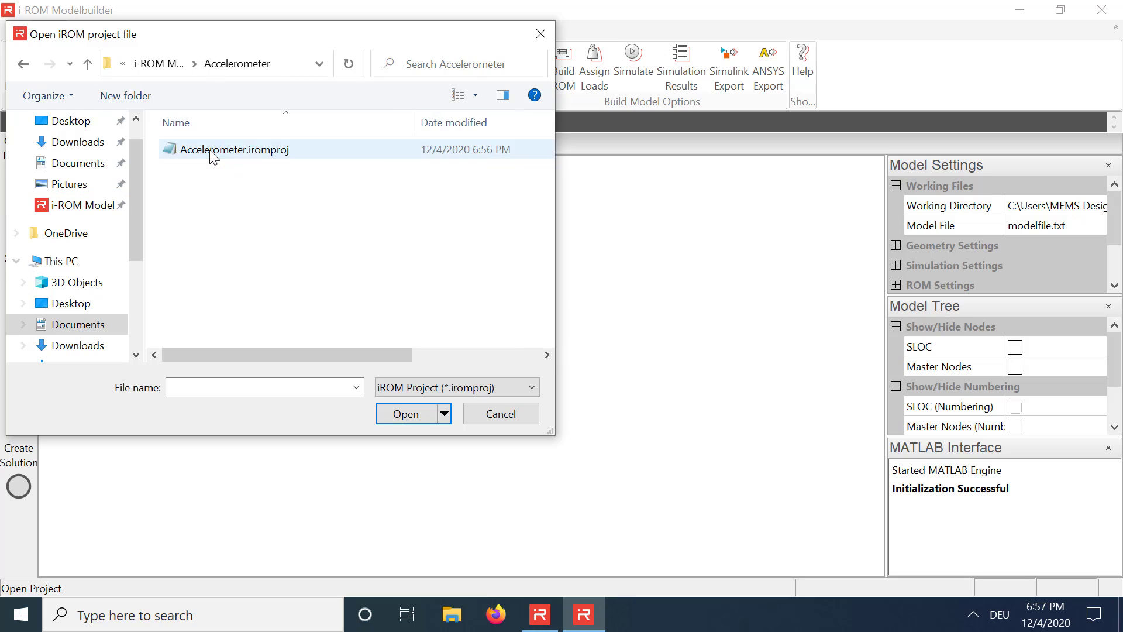
pyautogui.doubleClick(209, 150)
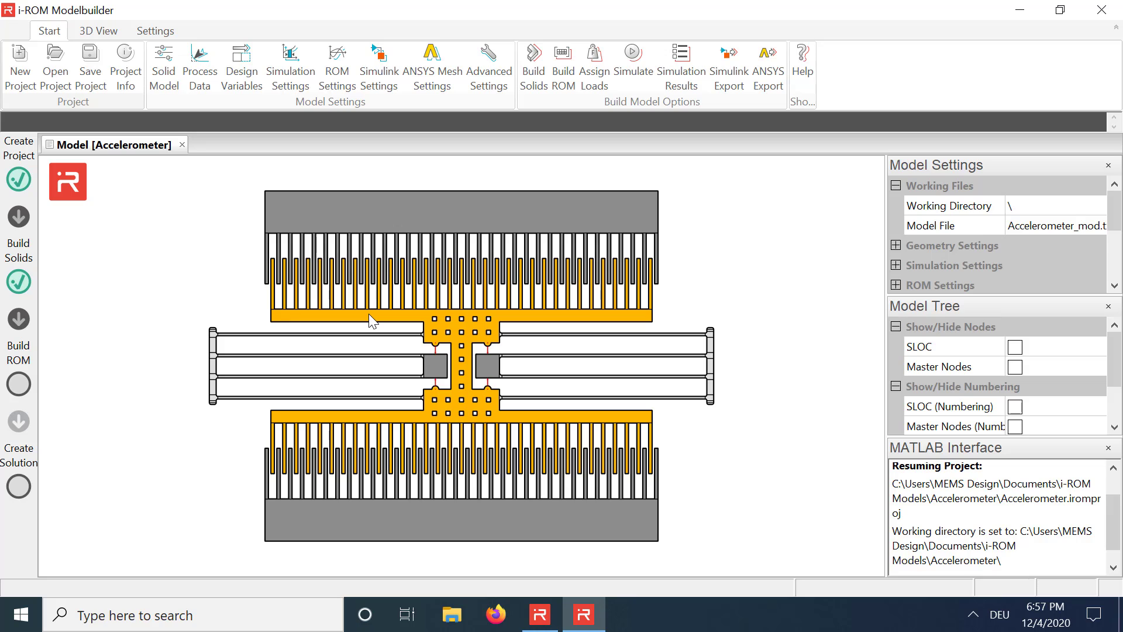
# Change the capa_type design variable value to 1 and apply the design variables.
pyautogui.click(238, 71)
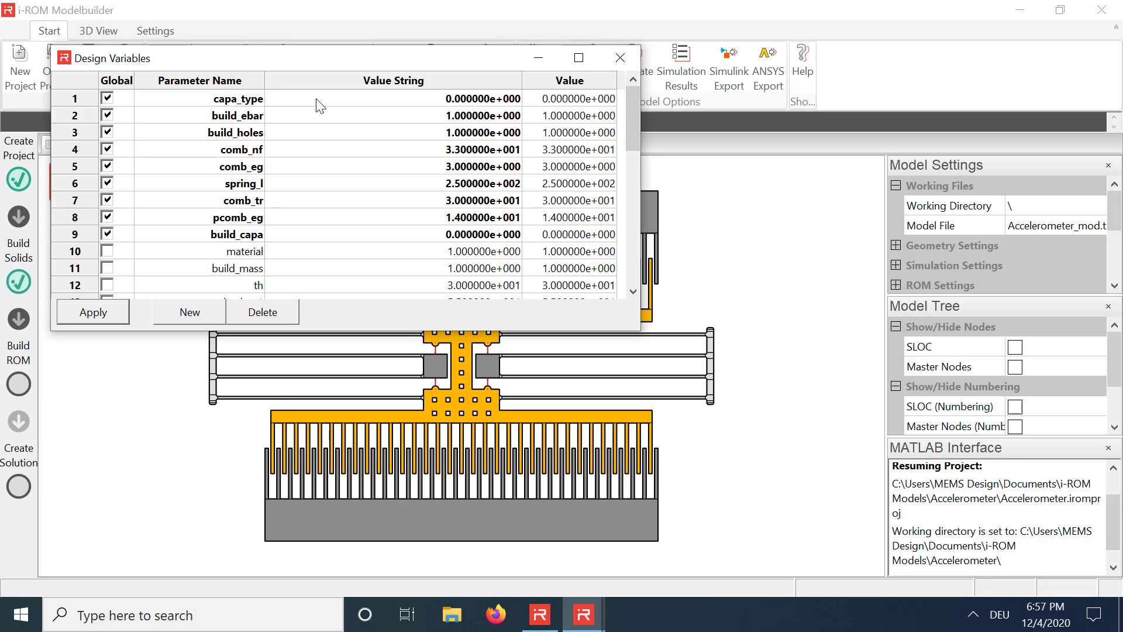
pyautogui.click(443, 104)
pyautogui.write('1')
pyautogui.press('Return')
pyautogui.click(123, 310)
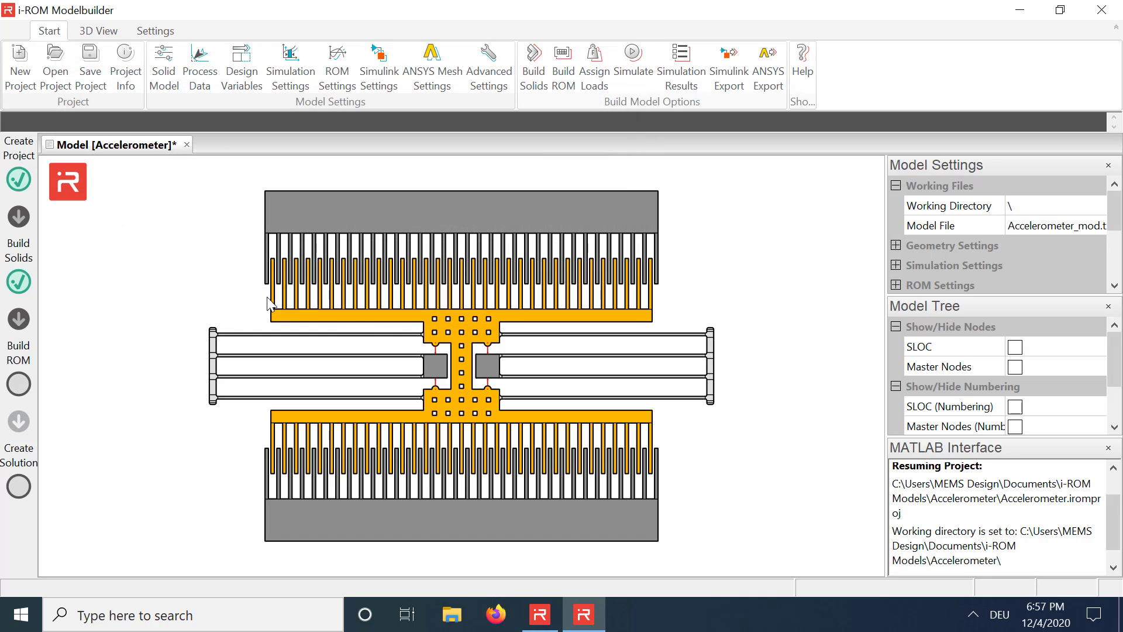
# Rebuild solids and ROM, run the six-mode modal analysis, view mode 1, then close results.
pyautogui.click(531, 71)
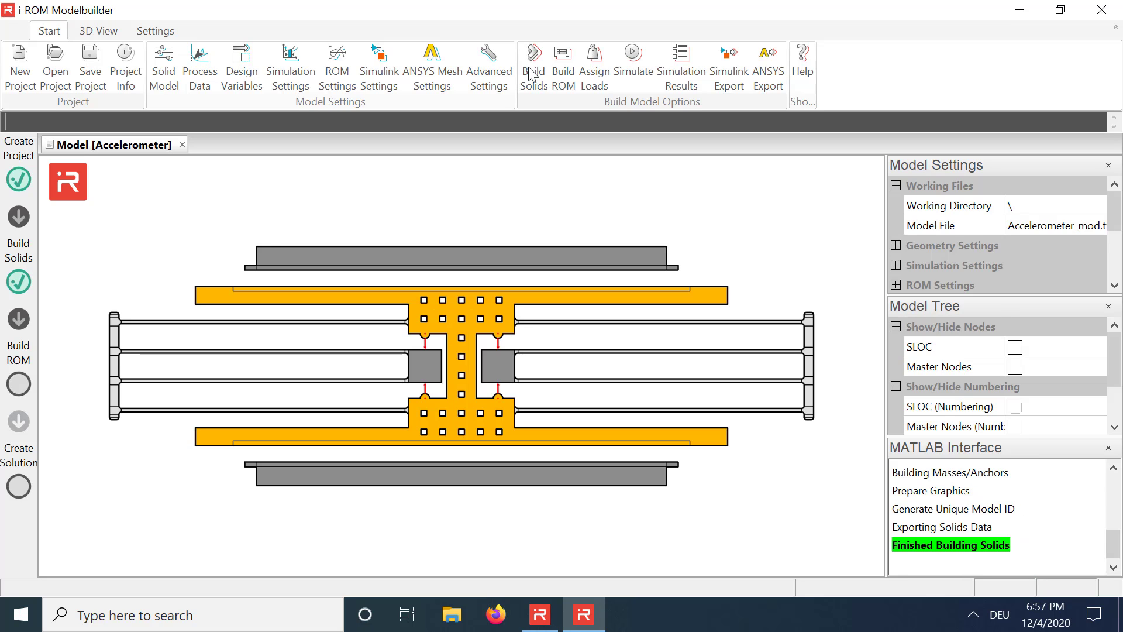
pyautogui.click(555, 75)
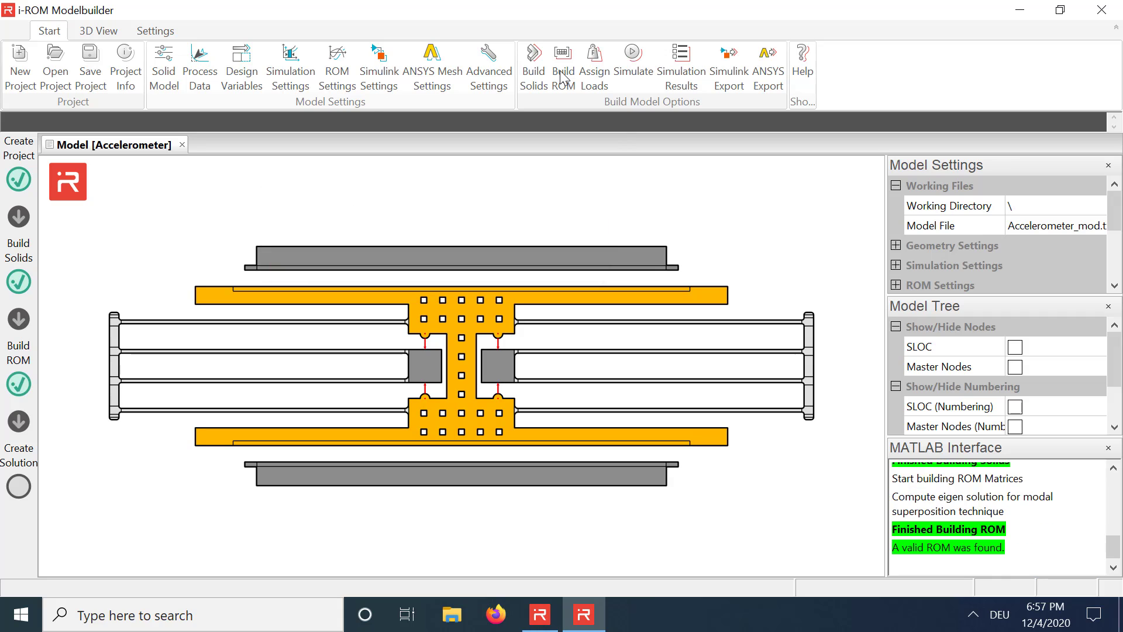
pyautogui.click(633, 67)
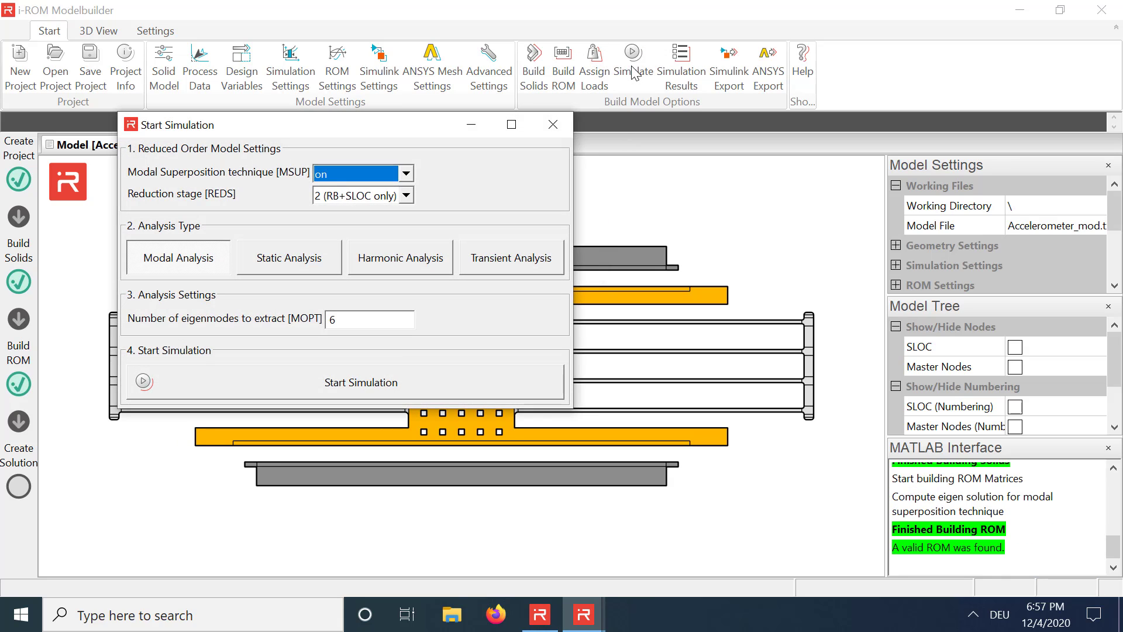
pyautogui.click(383, 375)
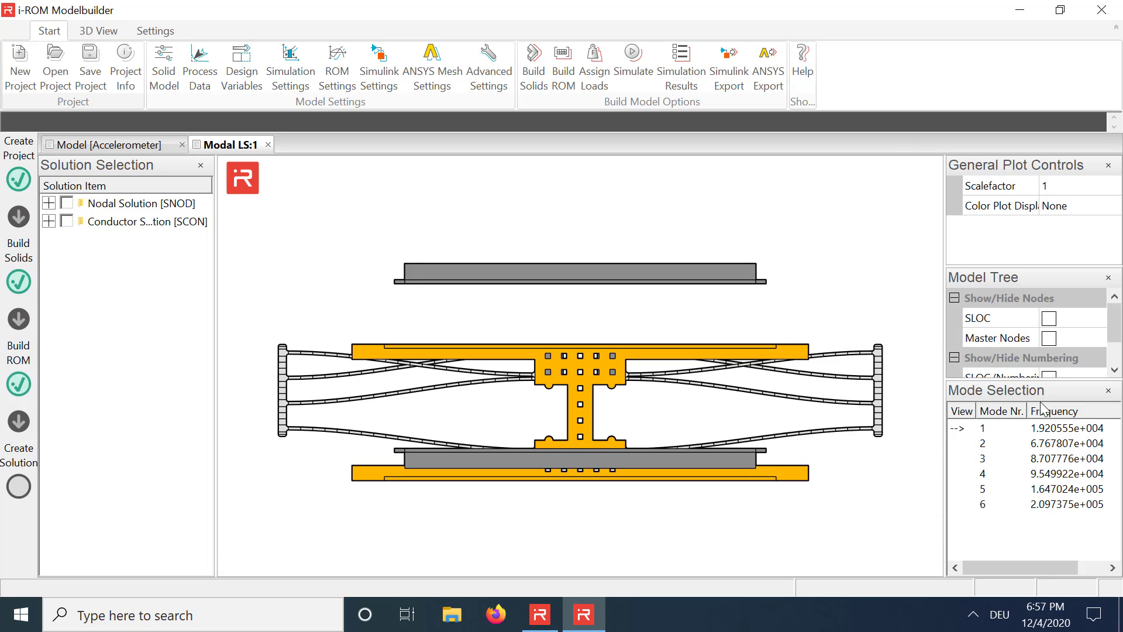
pyautogui.click(1027, 431)
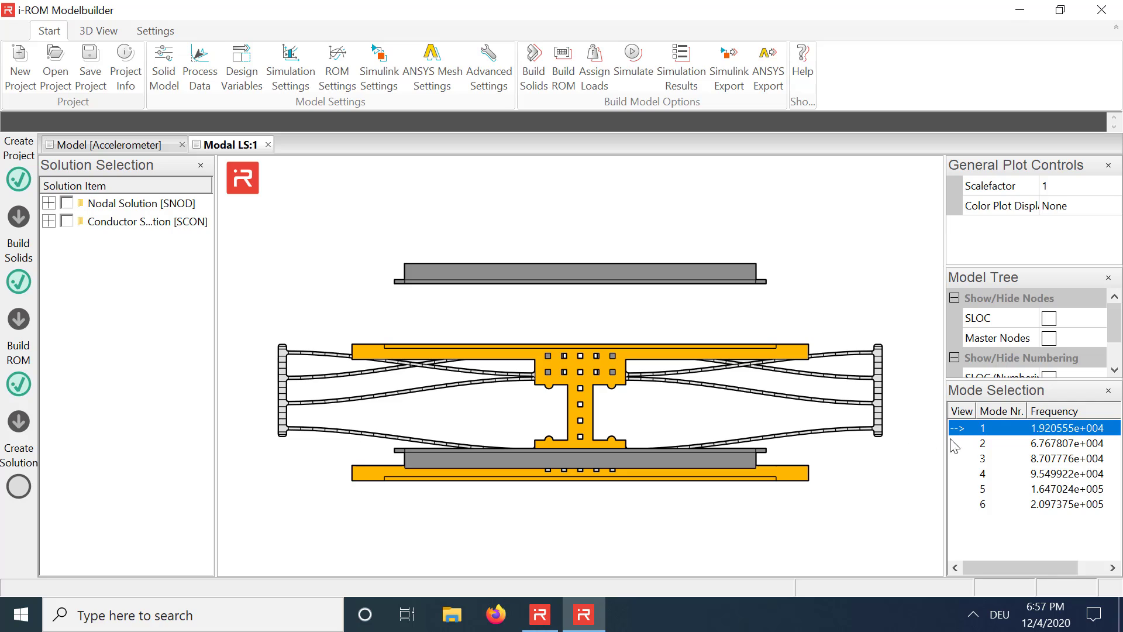
pyautogui.click(268, 144)
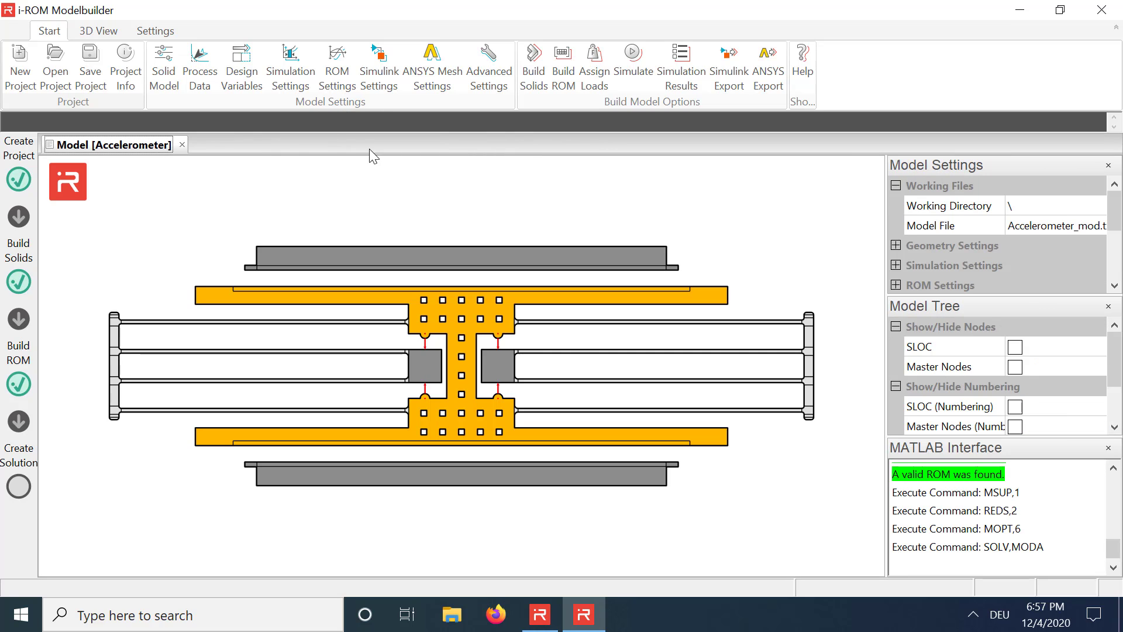
# Add an electrical COND link for sense+ between Ground and v_sense+.
pyautogui.click(590, 73)
pyautogui.click(188, 129)
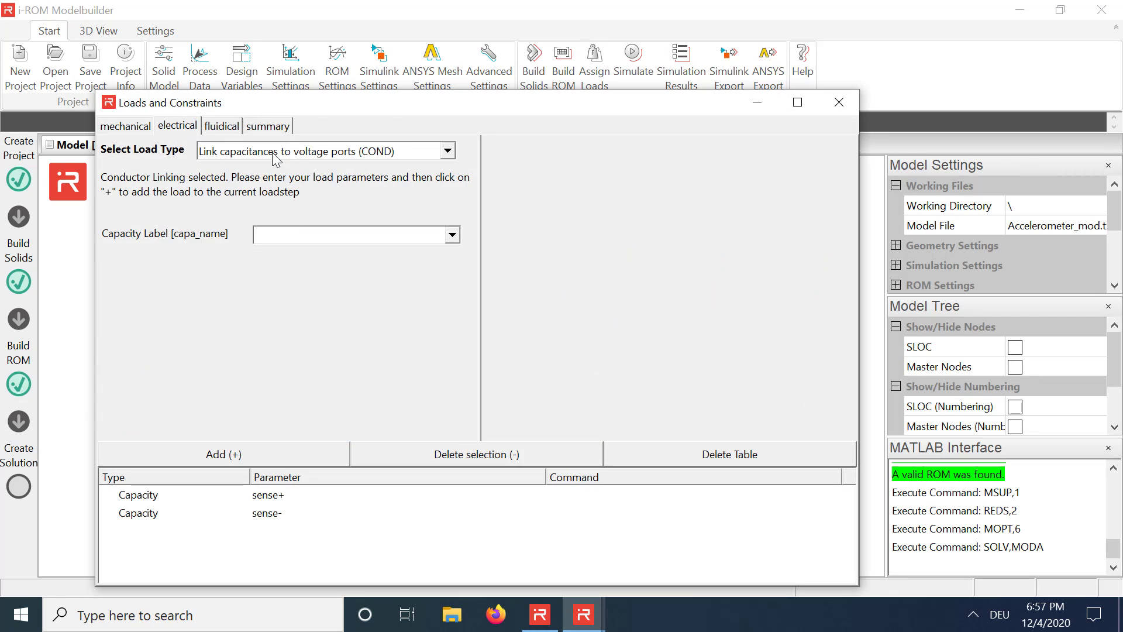
pyautogui.click(453, 235)
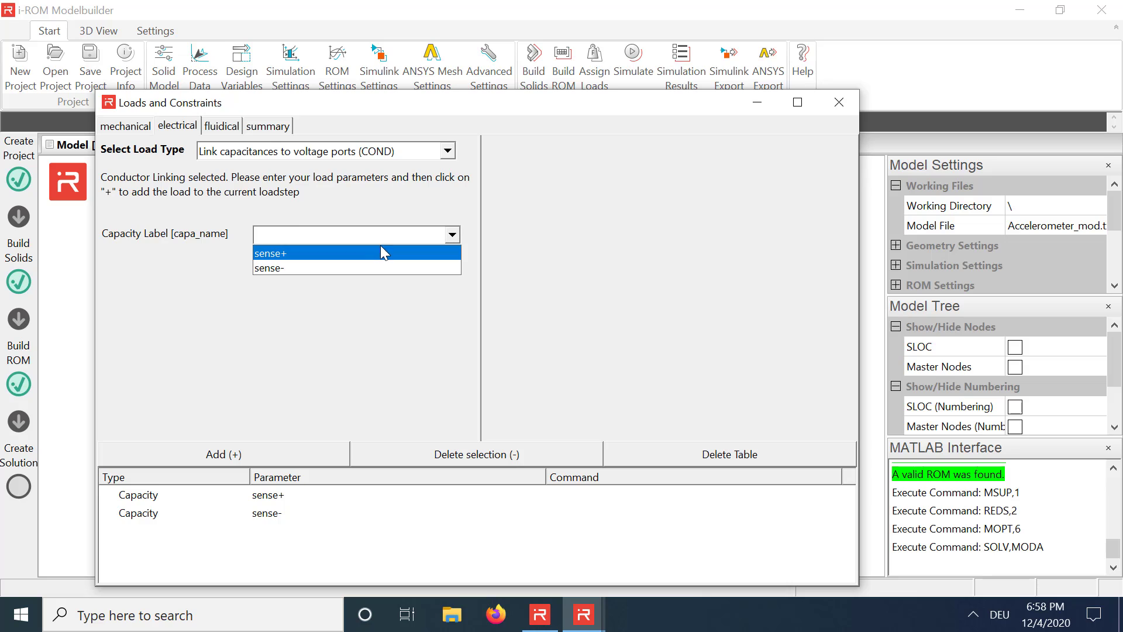
pyautogui.click(382, 252)
pyautogui.click(452, 259)
pyautogui.click(436, 273)
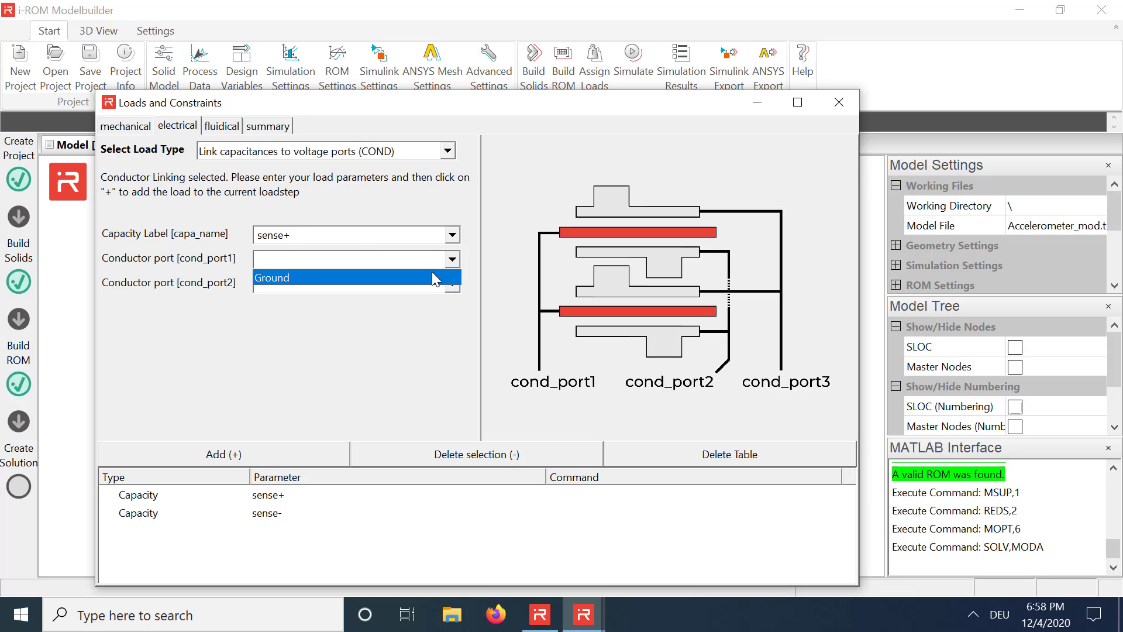
pyautogui.click(435, 284)
pyautogui.write('v_sense+')
pyautogui.click(253, 460)
# Add a COND link for sense- between Ground and v_sense-.
pyautogui.click(452, 235)
pyautogui.click(423, 259)
pyautogui.click(453, 259)
pyautogui.click(420, 273)
pyautogui.click(419, 282)
pyautogui.write('v_sense-')
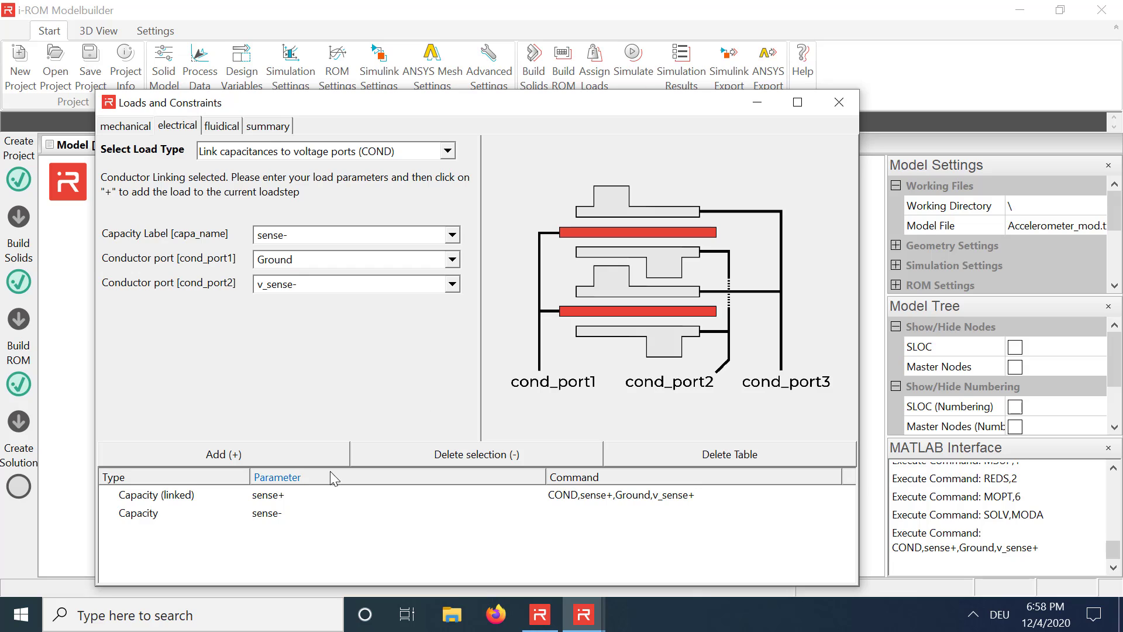
pyautogui.click(313, 459)
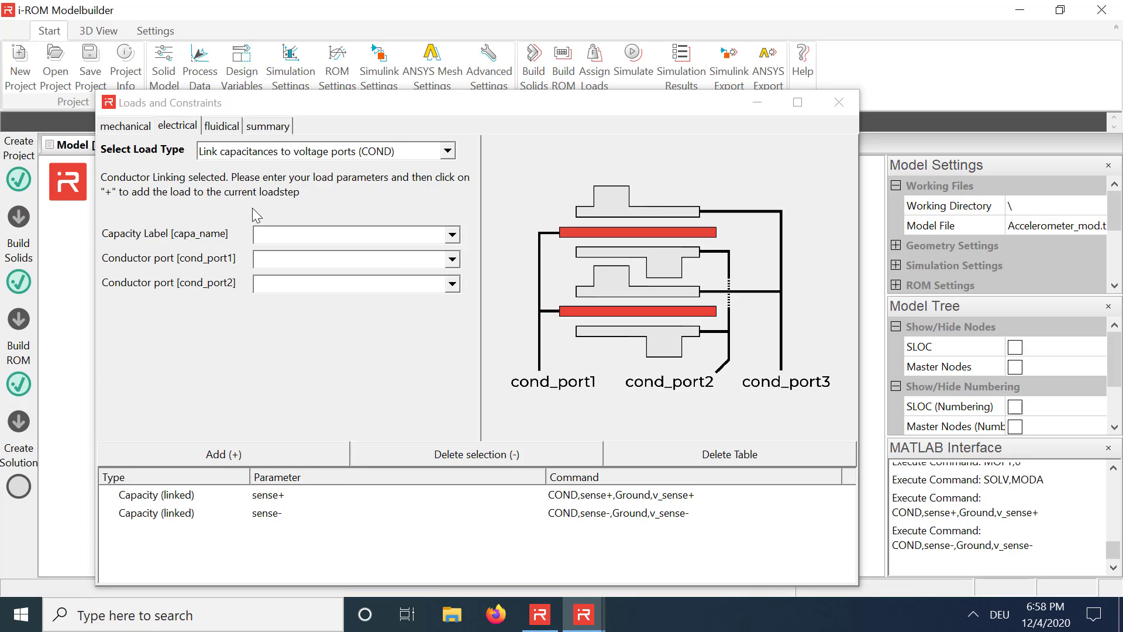
# Add a VSCR voltage source on Ground with DC value 0.
pyautogui.click(435, 153)
pyautogui.click(411, 184)
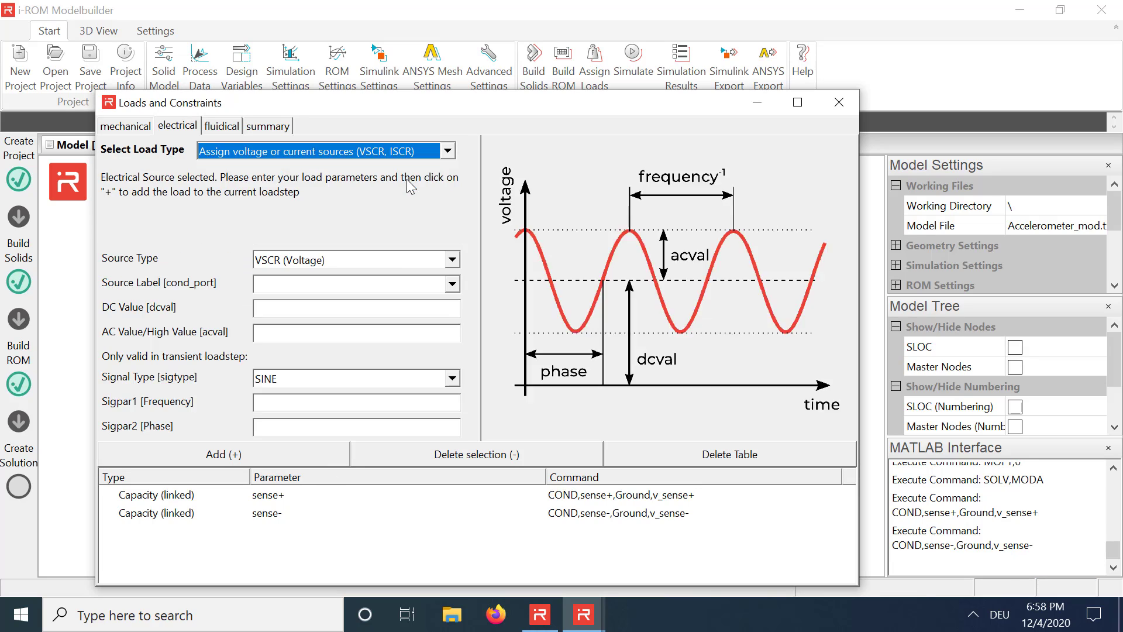
pyautogui.click(452, 285)
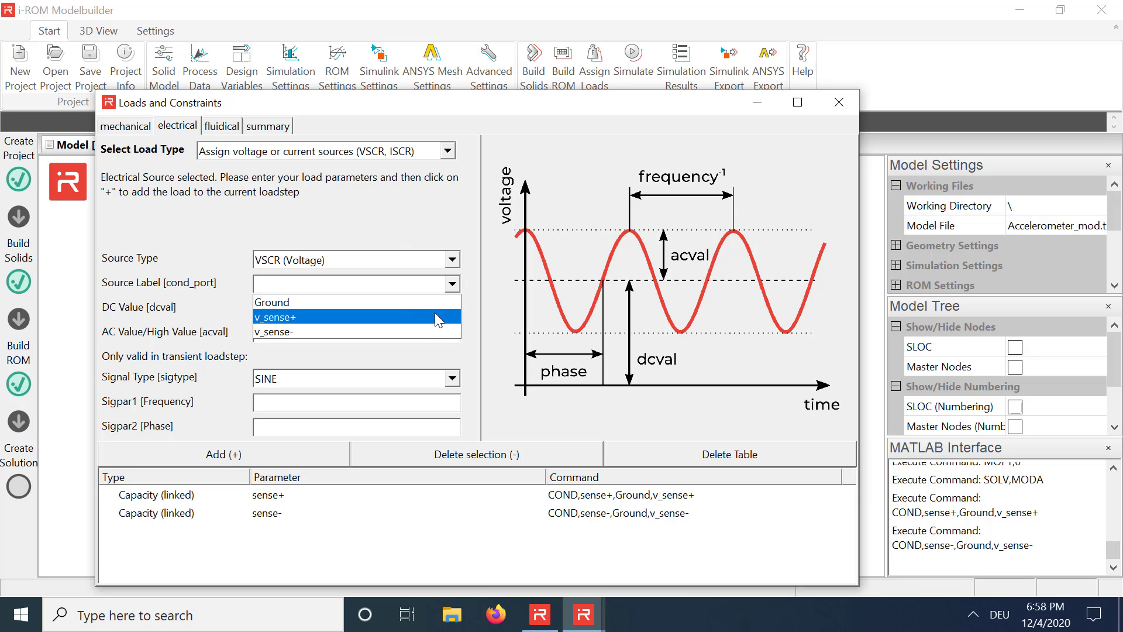
pyautogui.click(436, 303)
pyautogui.click(355, 313)
pyautogui.write('0')
pyautogui.click(287, 457)
# Add DC 100 V sources on v_sense+ and v_sense-, then close the loads window.
pyautogui.click(459, 285)
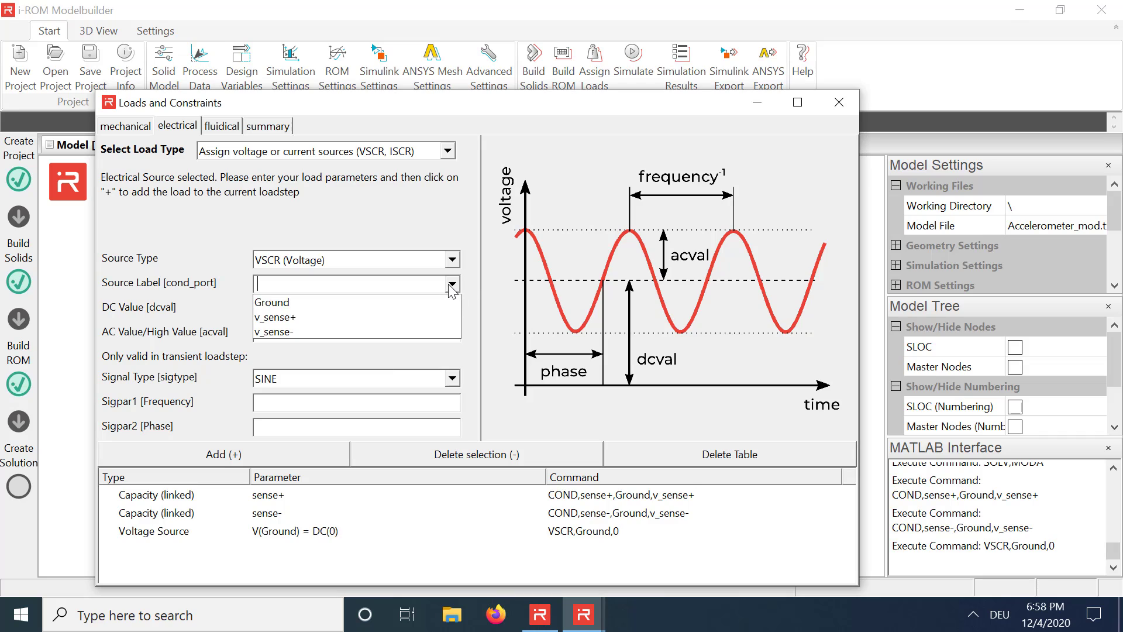
pyautogui.click(426, 311)
pyautogui.doubleClick(418, 312)
pyautogui.write('100')
pyautogui.click(322, 455)
pyautogui.click(453, 284)
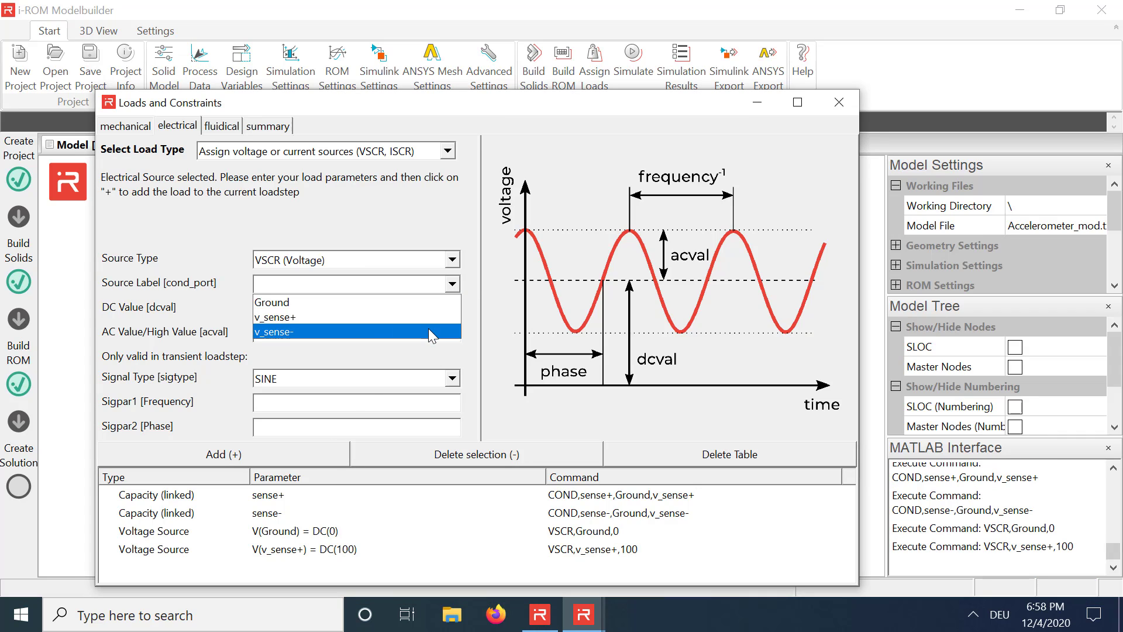
pyautogui.click(428, 330)
pyautogui.click(328, 451)
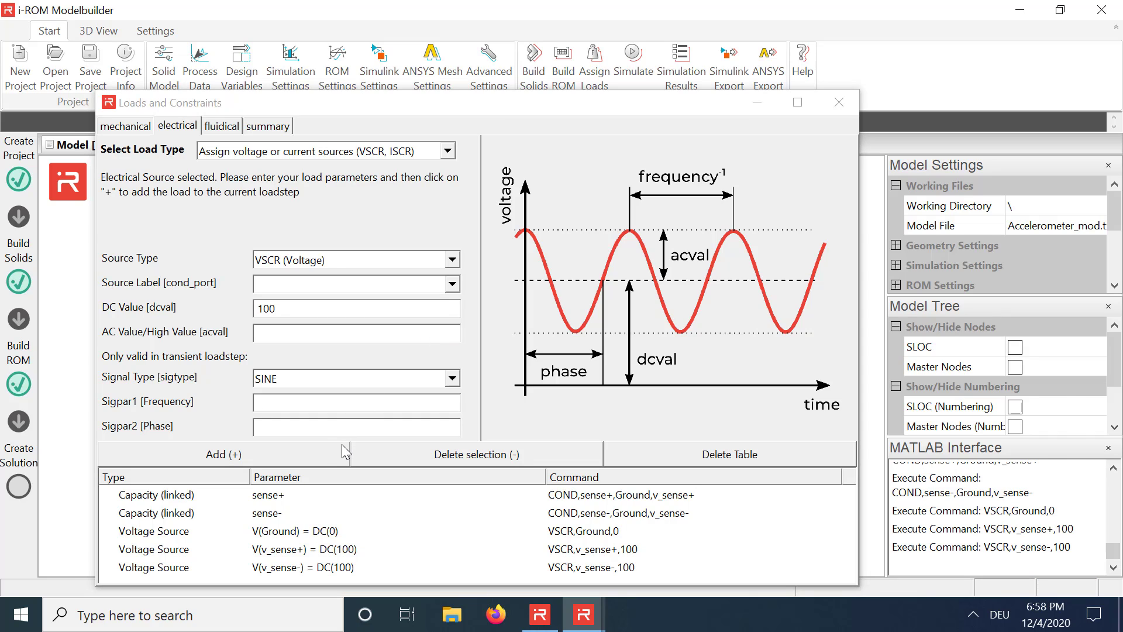
pyautogui.click(852, 103)
# Run the six-mode modal analysis under the DC voltage loads and view mode 1.
pyautogui.click(648, 58)
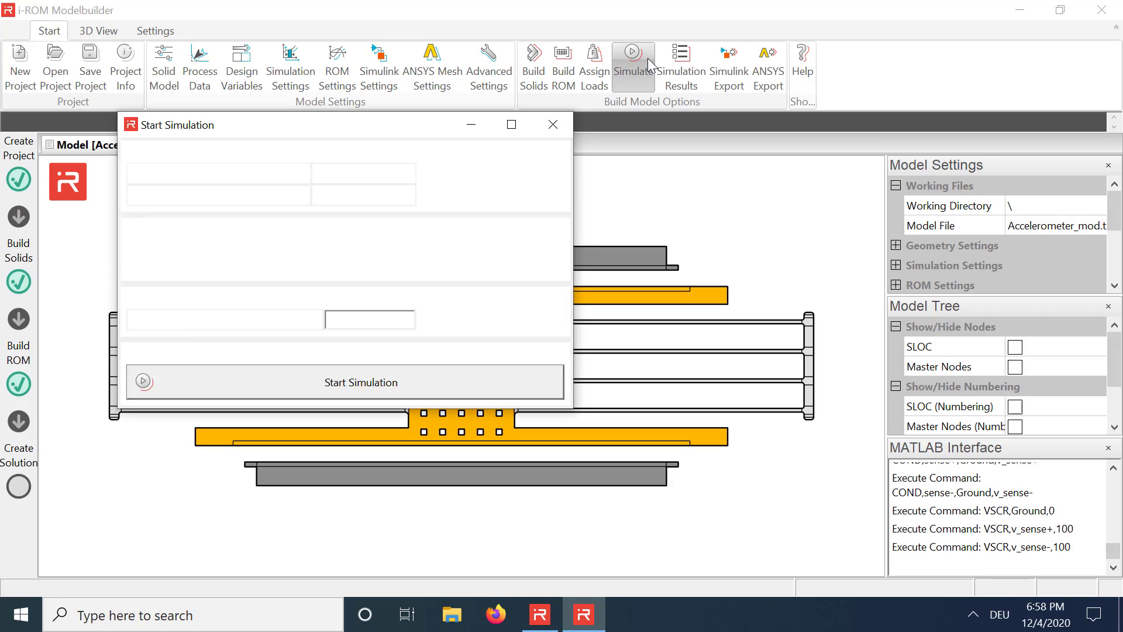
pyautogui.click(367, 387)
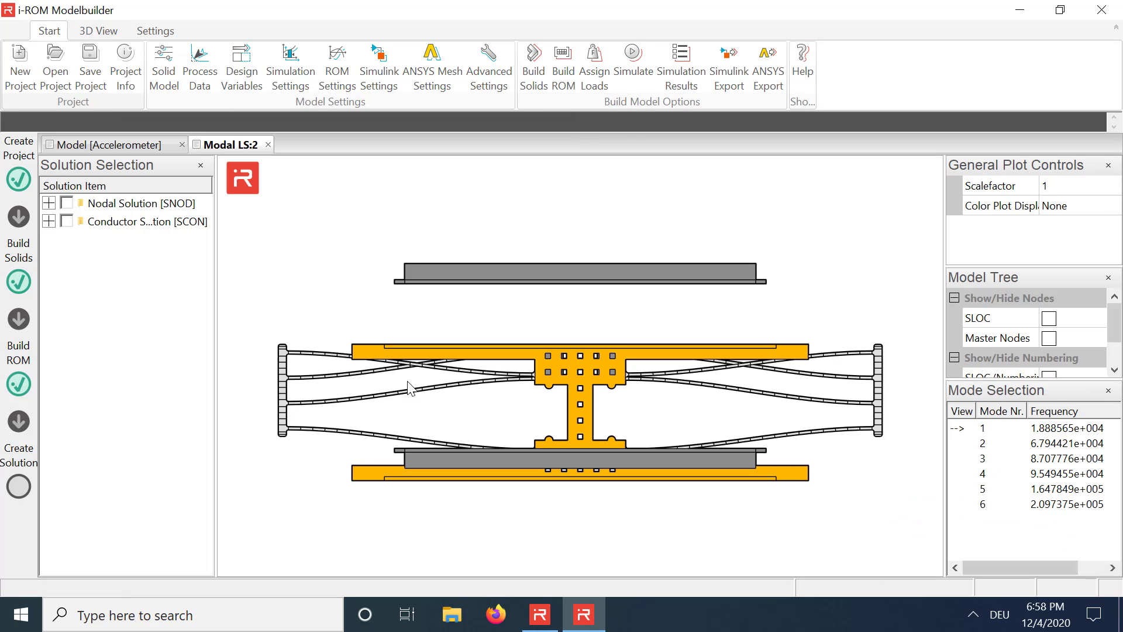
pyautogui.click(981, 431)
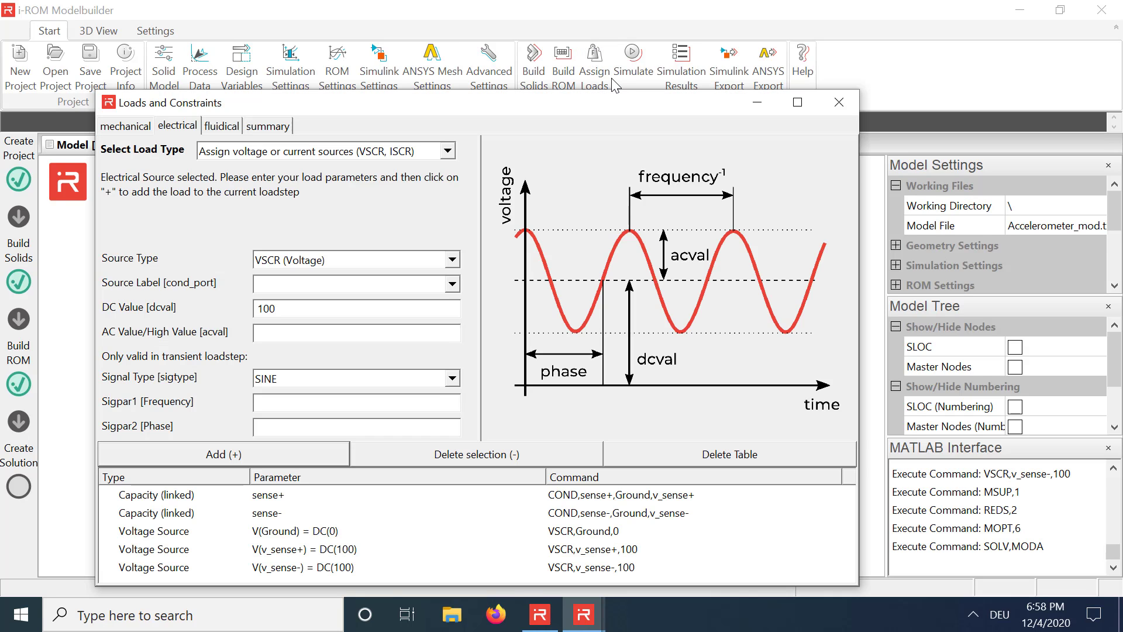
# Delete the v_sense- source and set v_sense+ to DC 300 V.
pyautogui.click(281, 565)
pyautogui.click(474, 456)
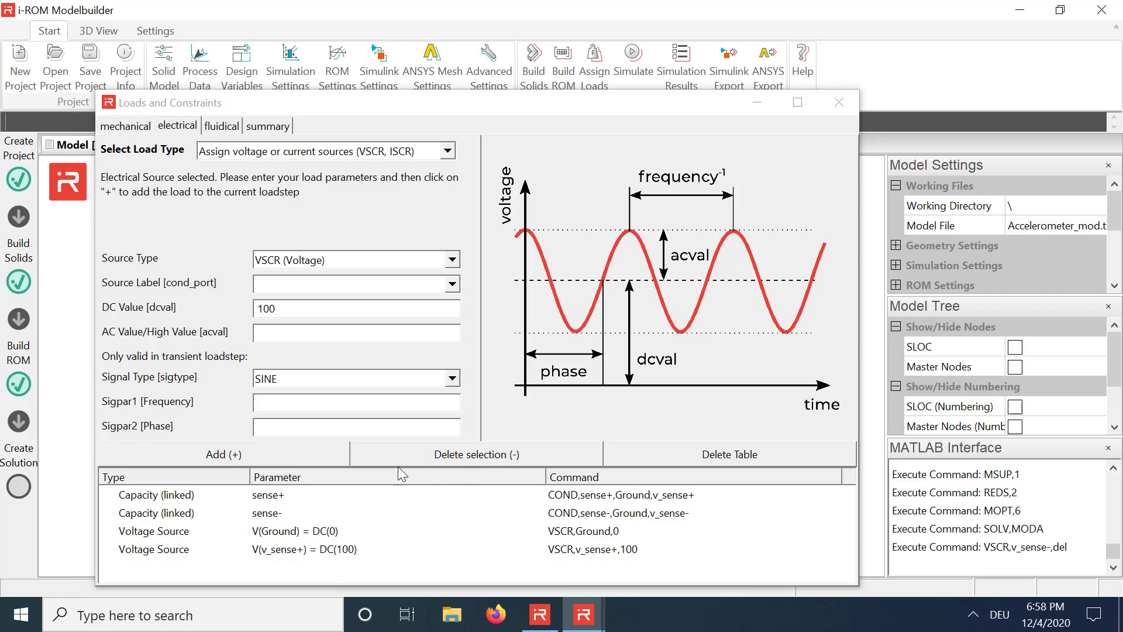
pyautogui.click(452, 283)
pyautogui.click(364, 309)
pyautogui.moveTo(335, 307); pyautogui.dragTo(244, 306)
pyautogui.write('300')
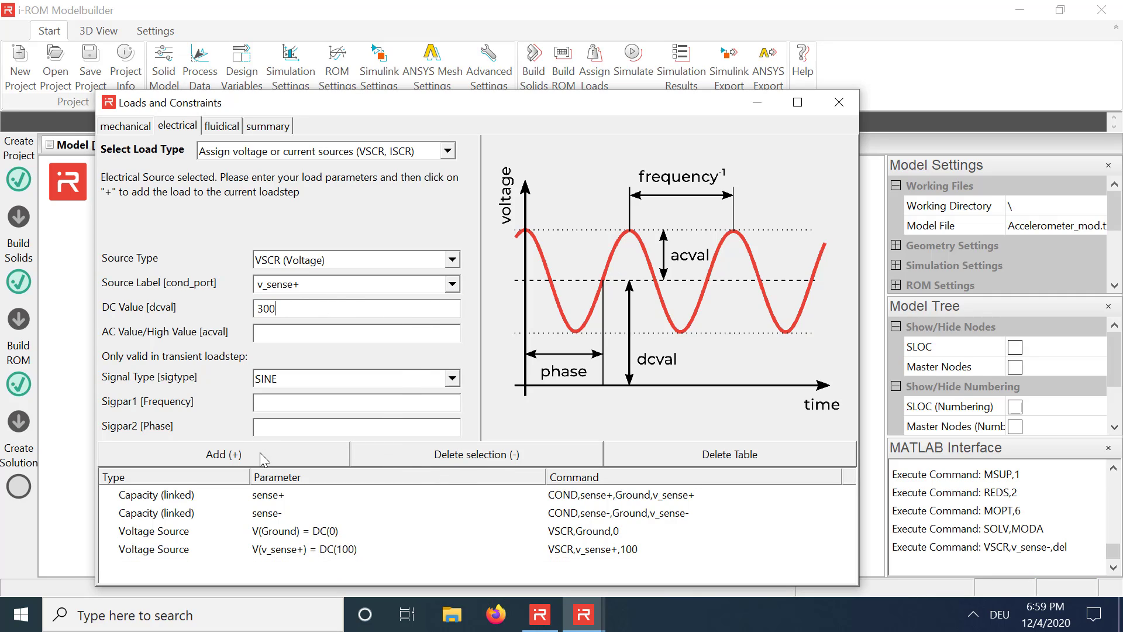
pyautogui.click(262, 455)
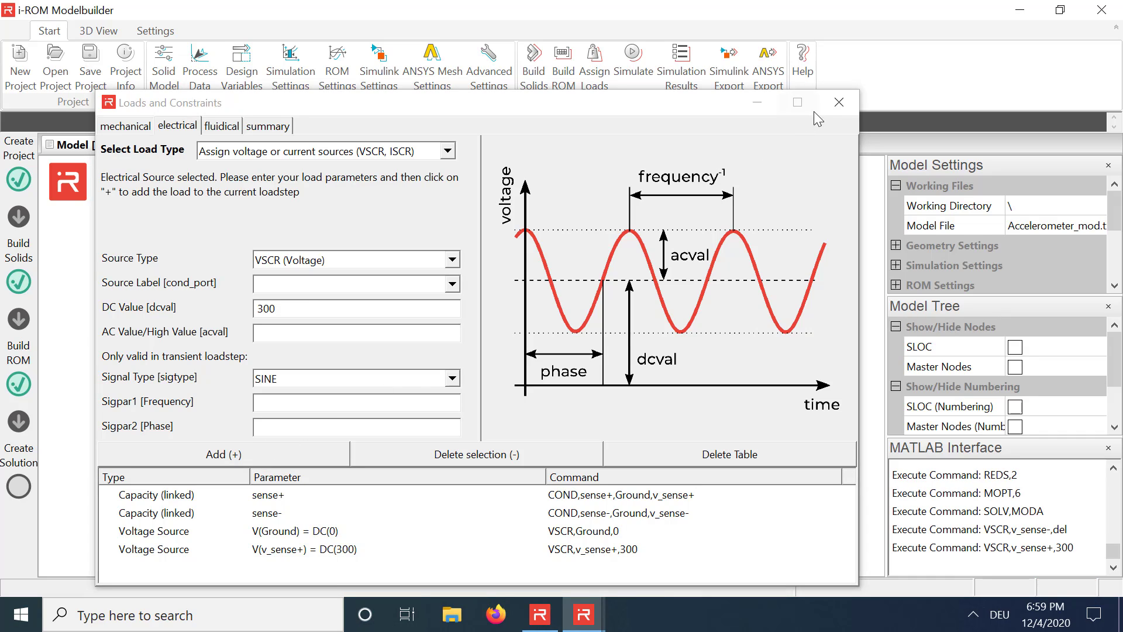
pyautogui.click(838, 102)
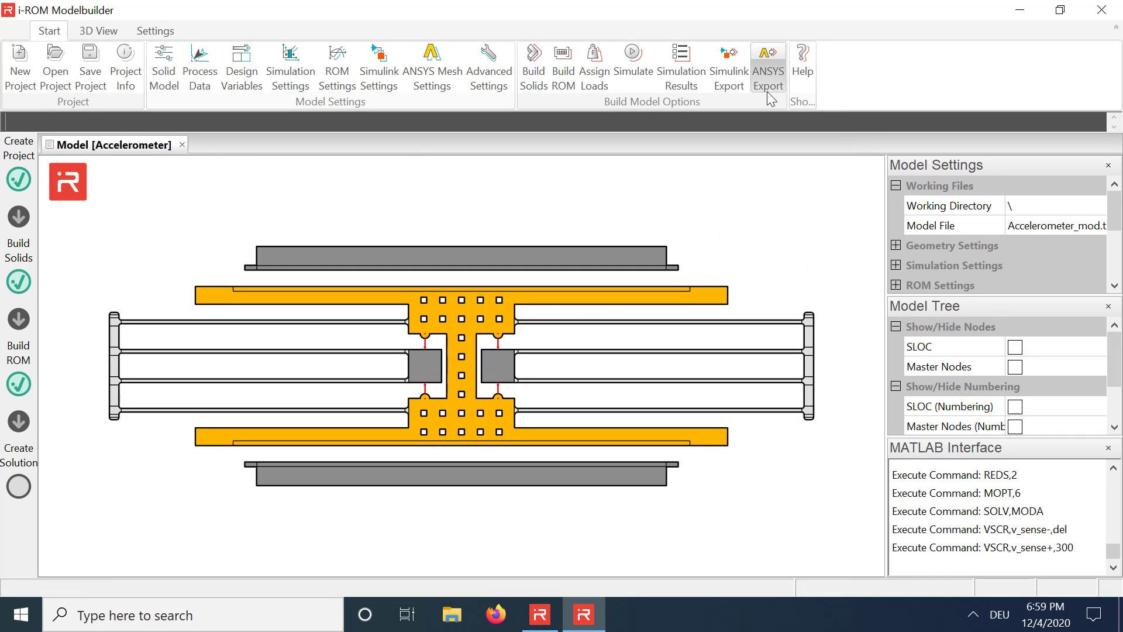
# Run the six-mode modal analysis at 300 V and view mode 1 (1.720640e+004).
pyautogui.click(647, 70)
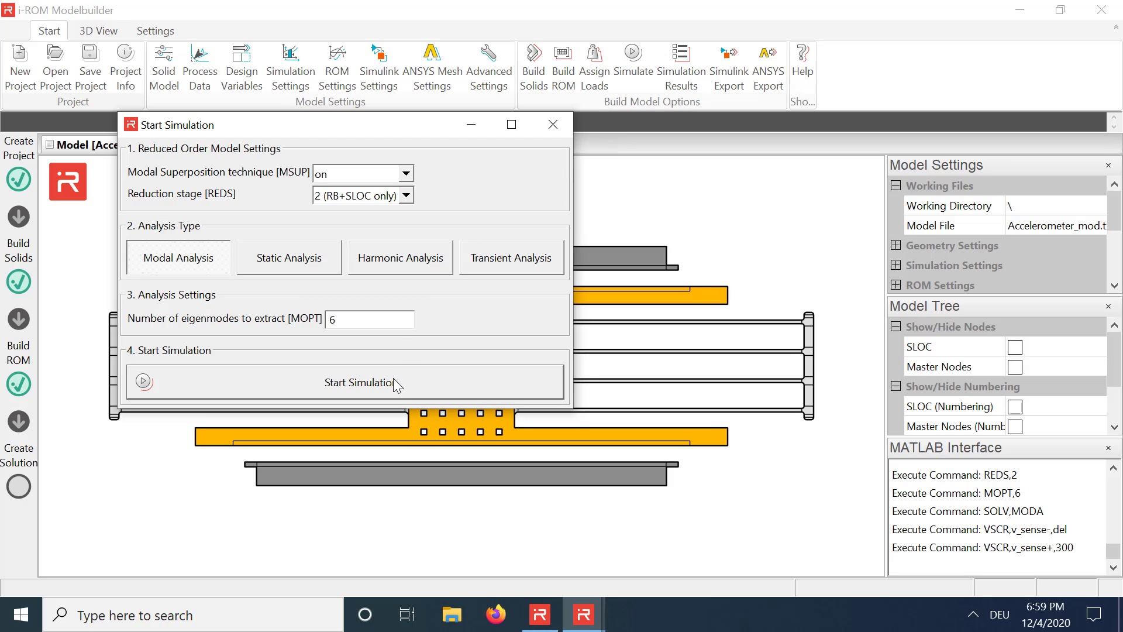
pyautogui.click(393, 379)
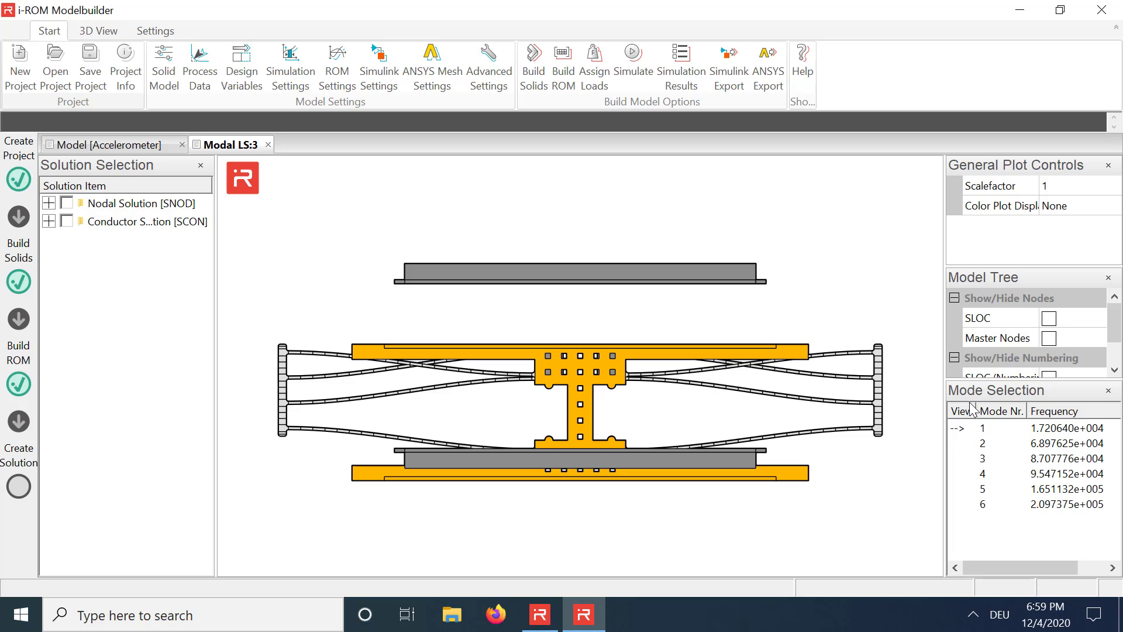
pyautogui.click(1011, 423)
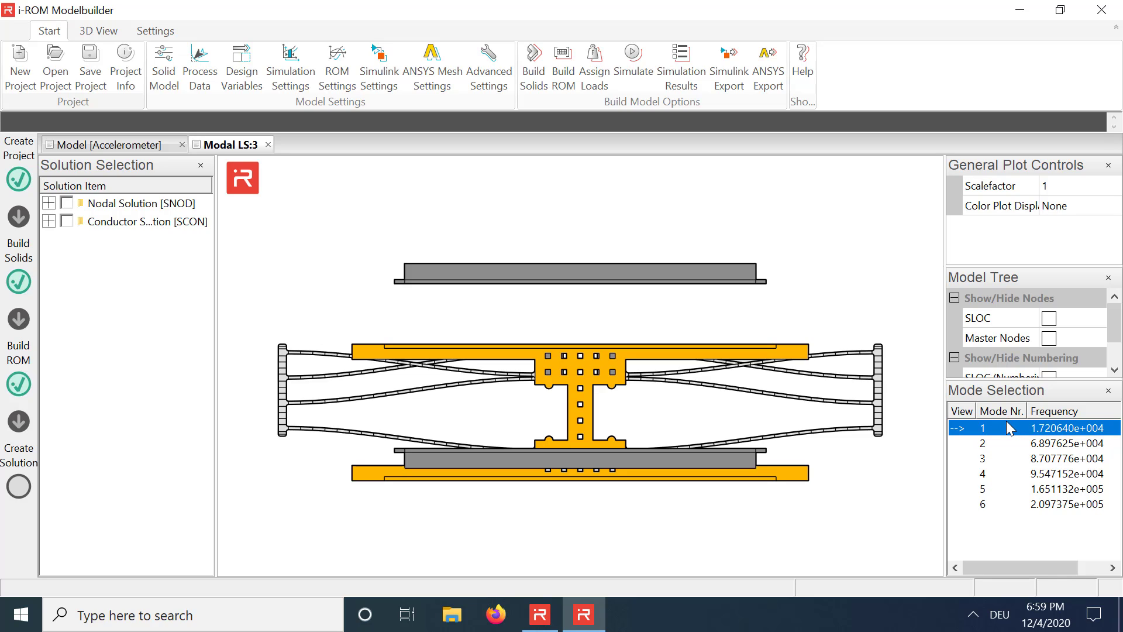
# Run a static analysis and colour the result by uy displacement (±1.252).
pyautogui.click(642, 62)
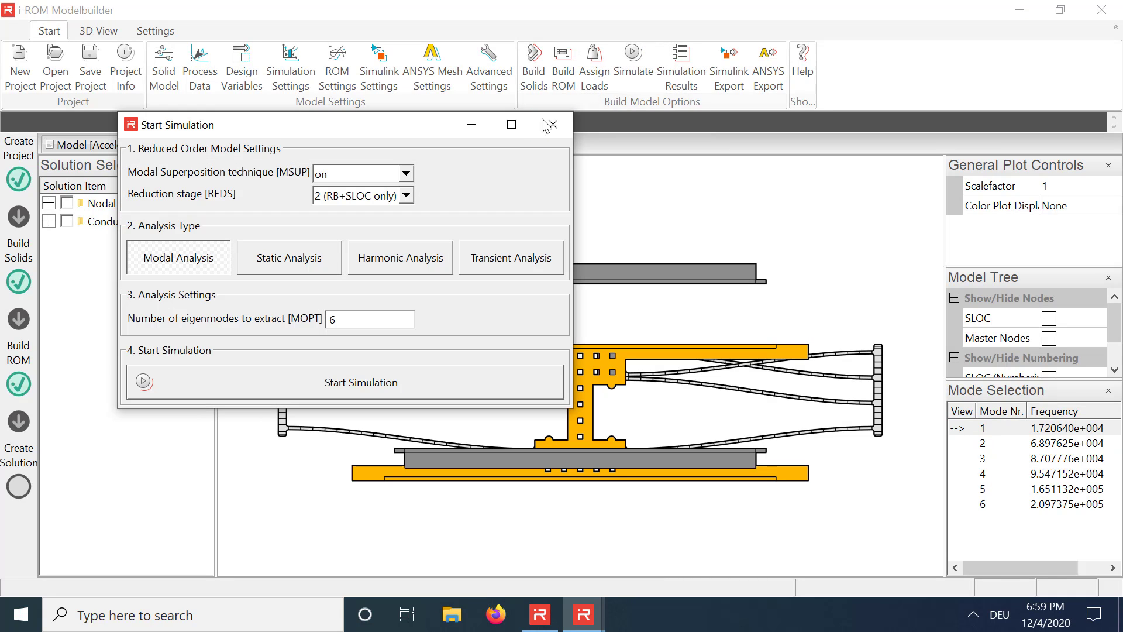
pyautogui.click(326, 261)
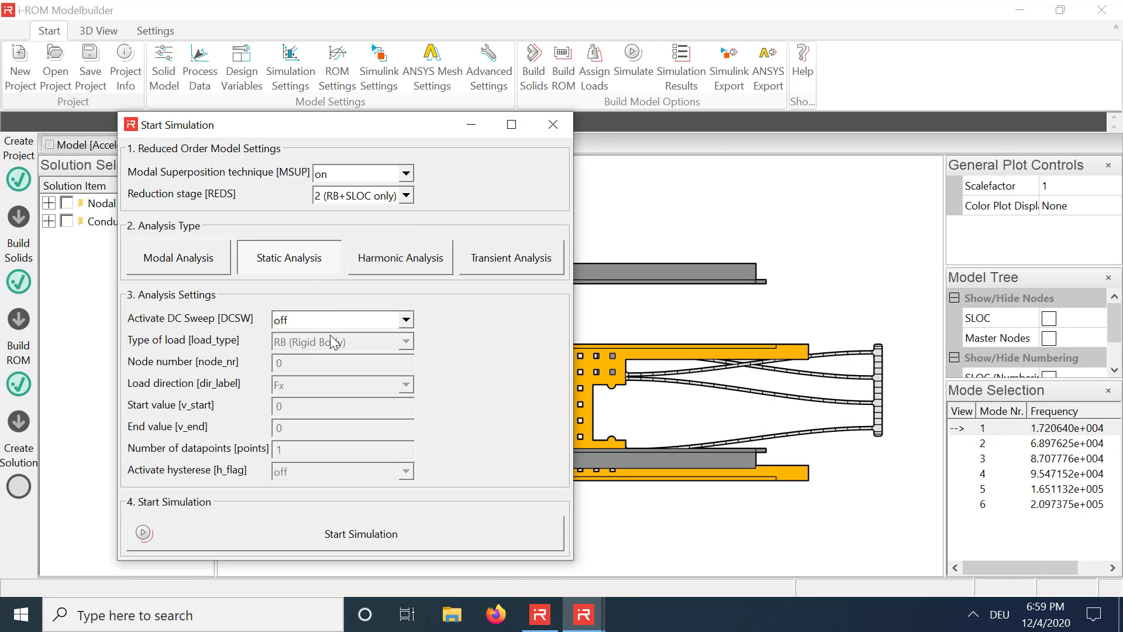
pyautogui.click(373, 536)
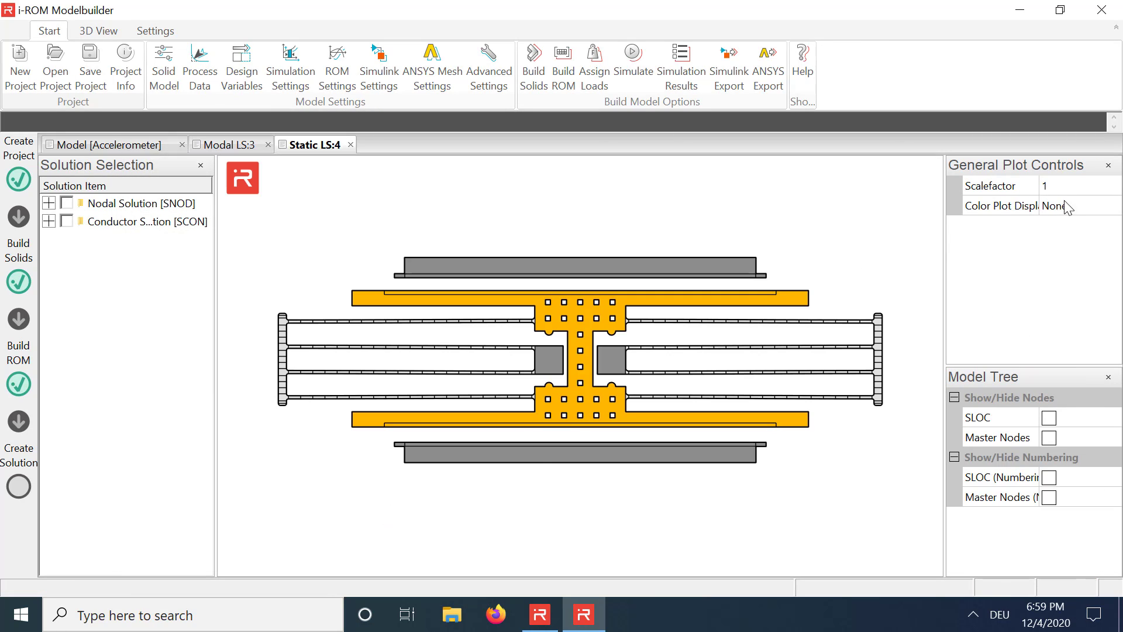
pyautogui.click(963, 208)
pyautogui.click(1110, 205)
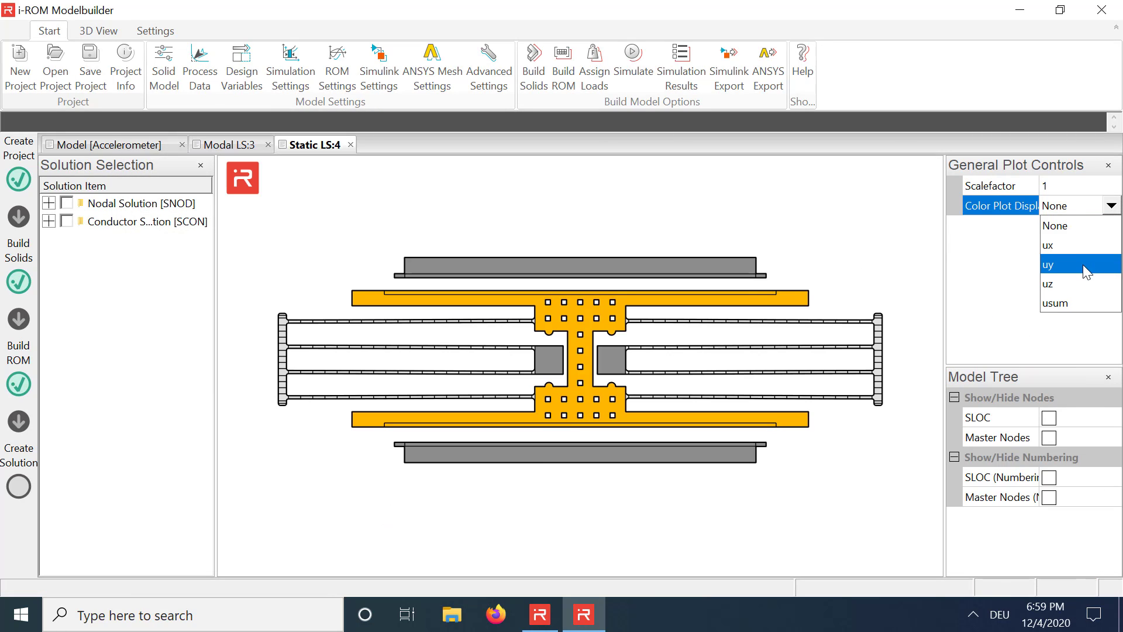
pyautogui.click(1083, 264)
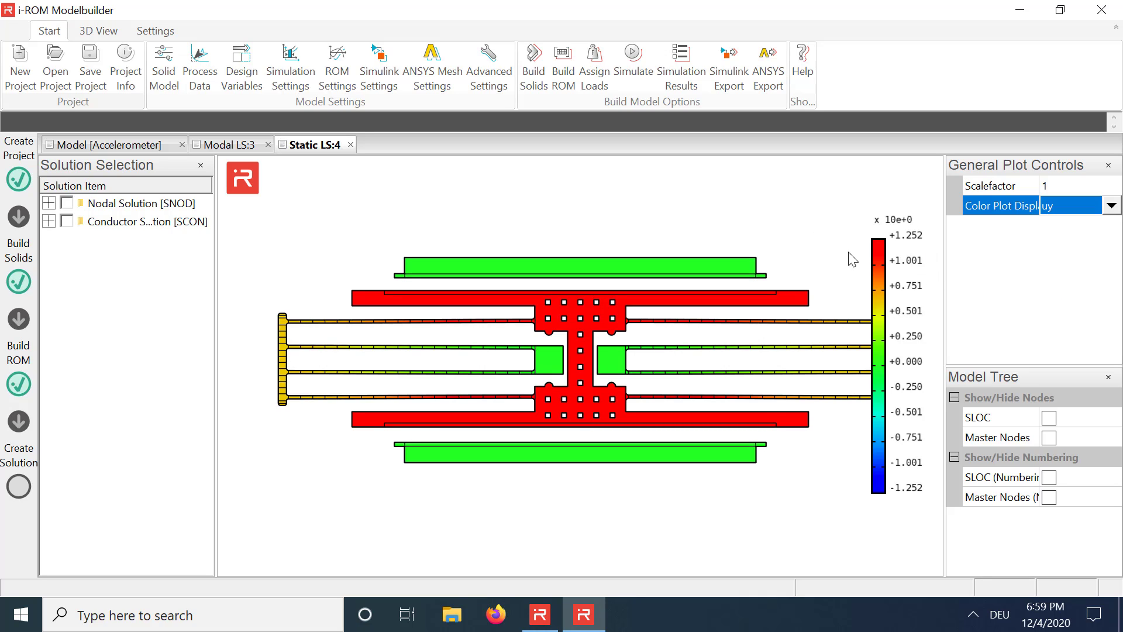
# Raise the v_sense+ source from DC 300 to 450 V.
pyautogui.click(595, 71)
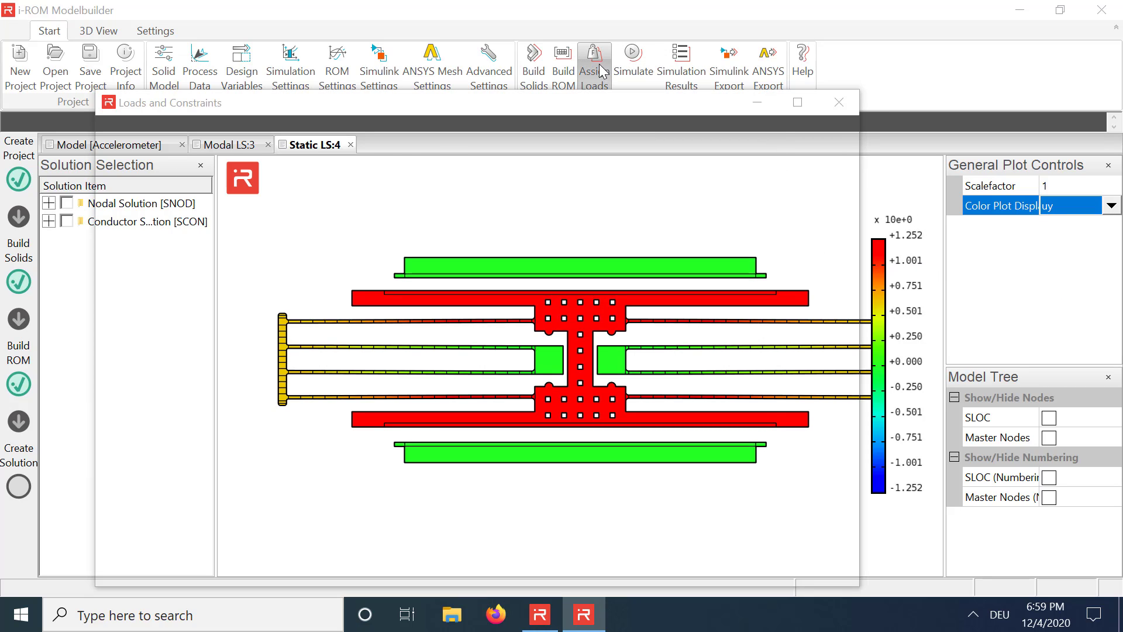
pyautogui.click(452, 283)
pyautogui.click(409, 316)
pyautogui.moveTo(363, 309); pyautogui.dragTo(251, 308)
pyautogui.write('450')
pyautogui.click(272, 462)
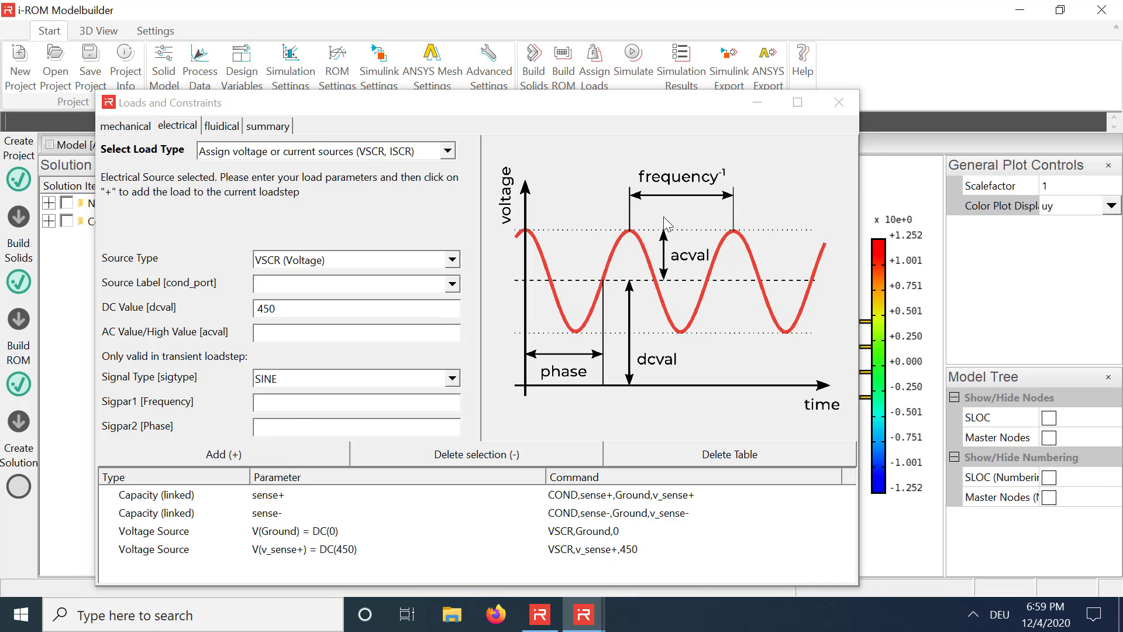
pyautogui.click(838, 103)
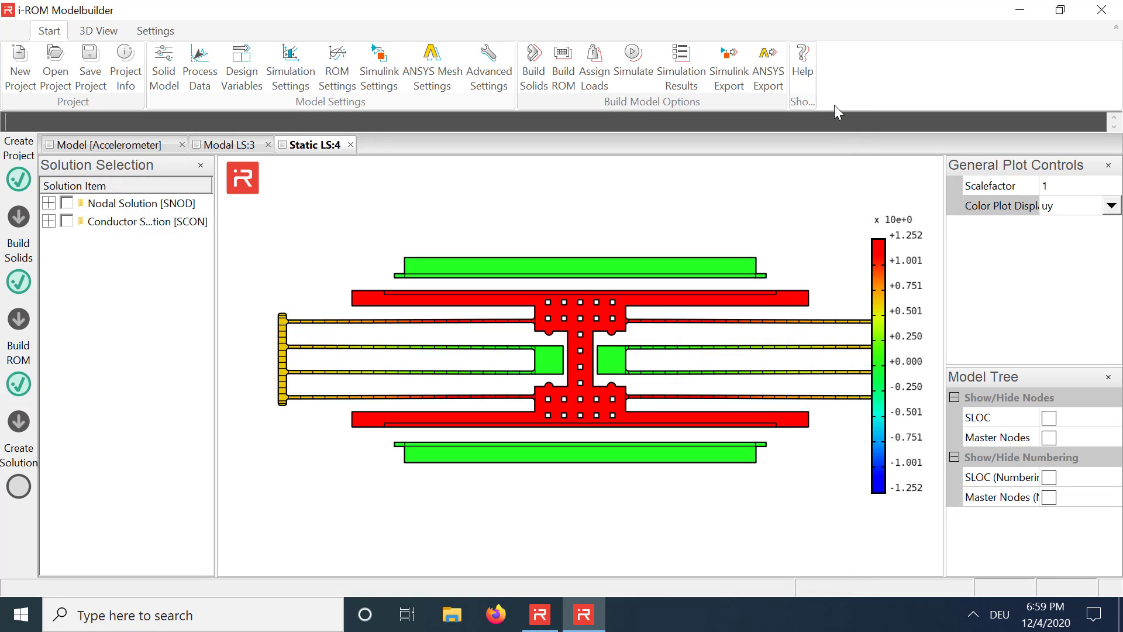
# Run a modal analysis and view mode 1 at 5.855053e+004.
pyautogui.click(633, 67)
pyautogui.click(214, 262)
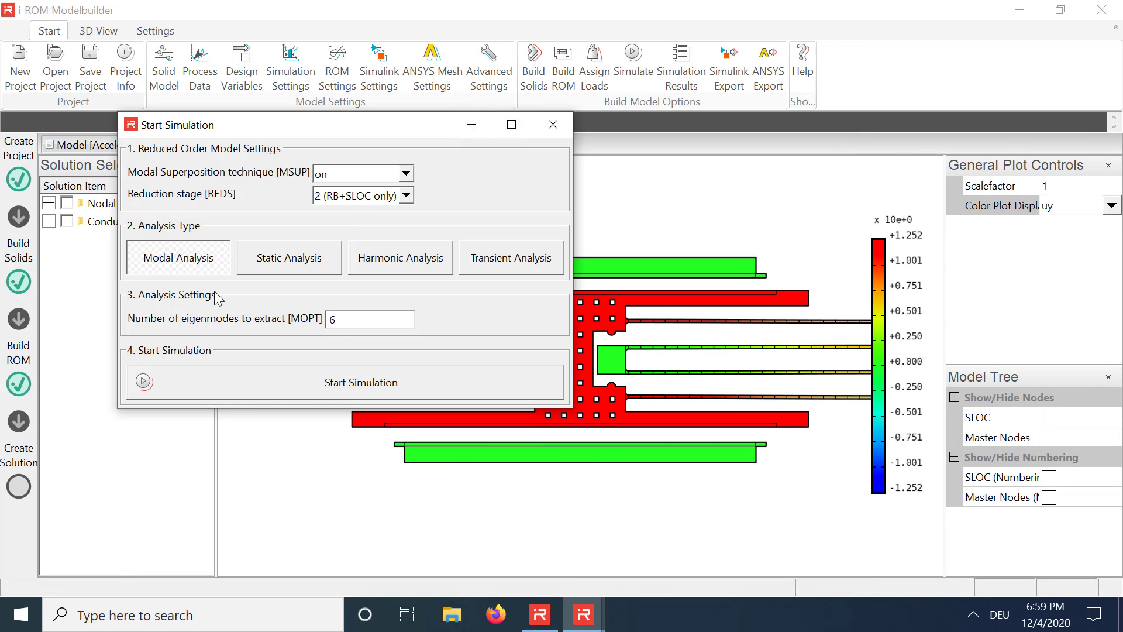
pyautogui.click(303, 380)
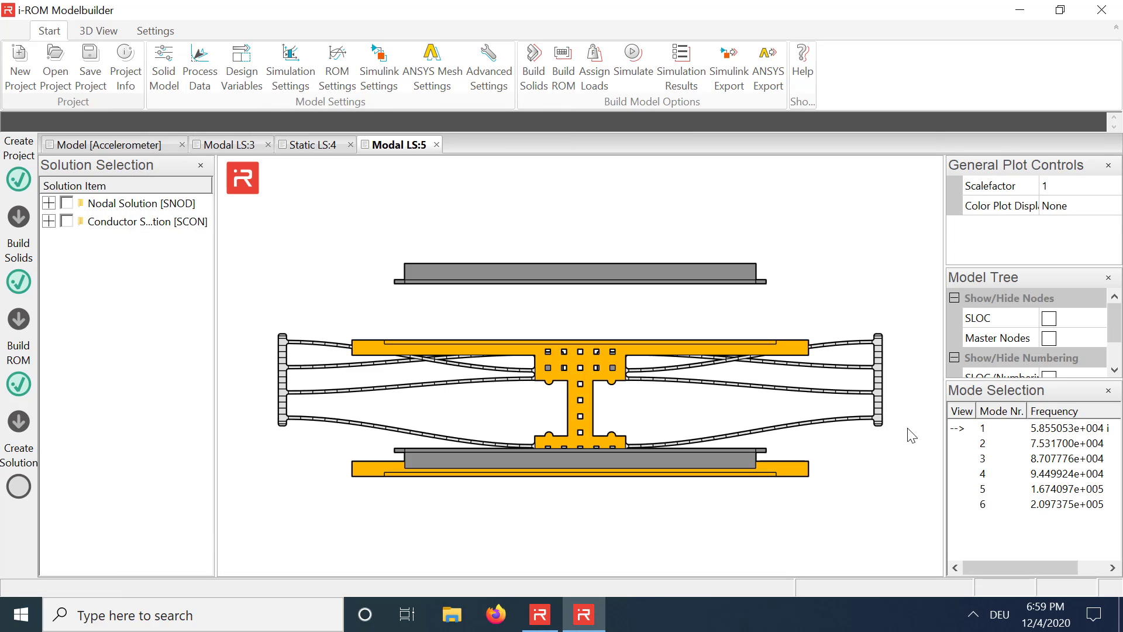
pyautogui.click(958, 430)
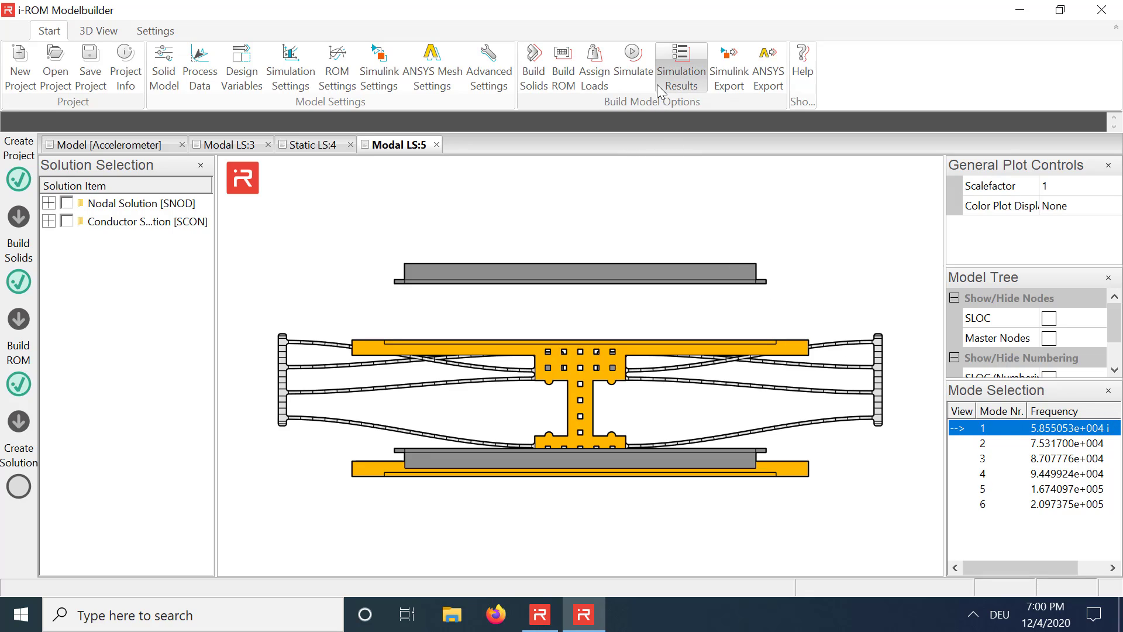
# Start a static analysis of the accelerometer under the 450 V load.
pyautogui.click(638, 60)
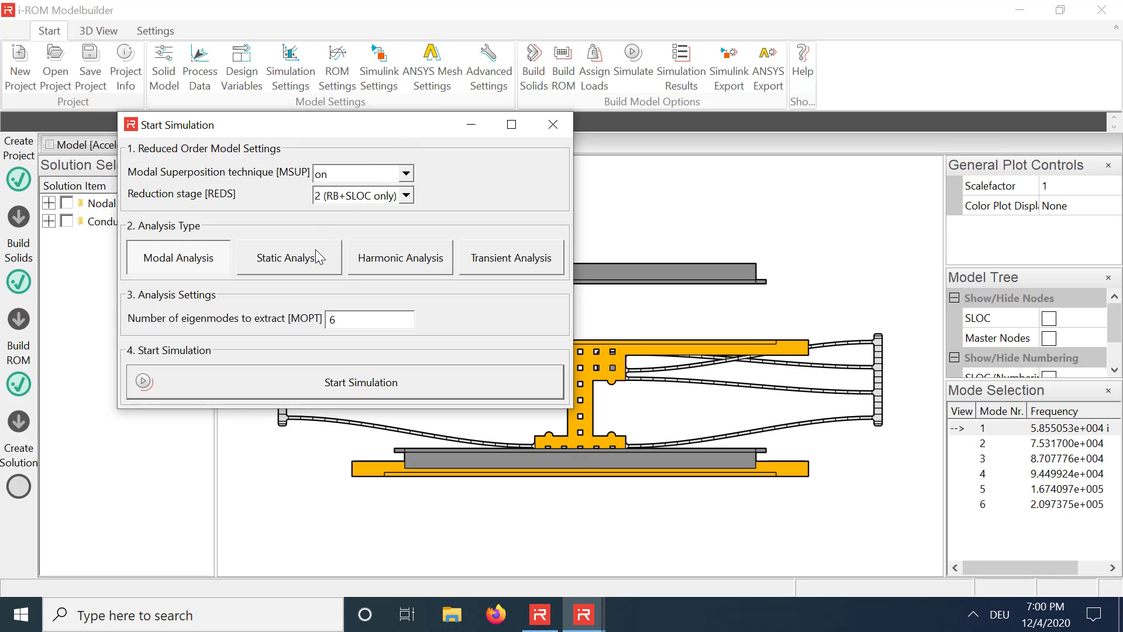
pyautogui.click(316, 252)
pyautogui.click(374, 534)
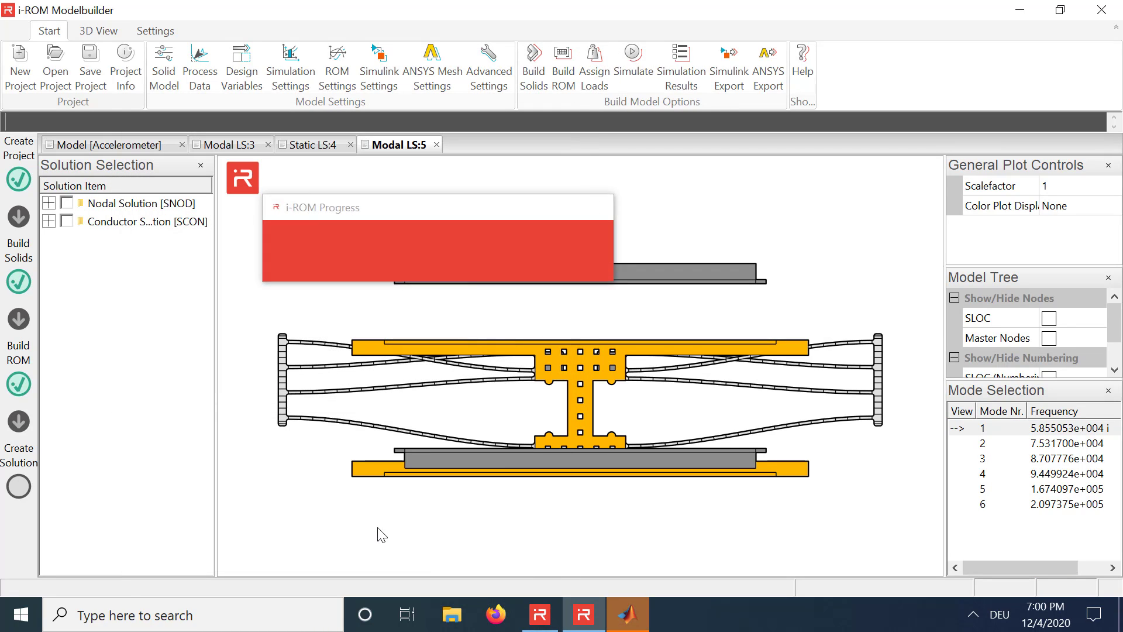